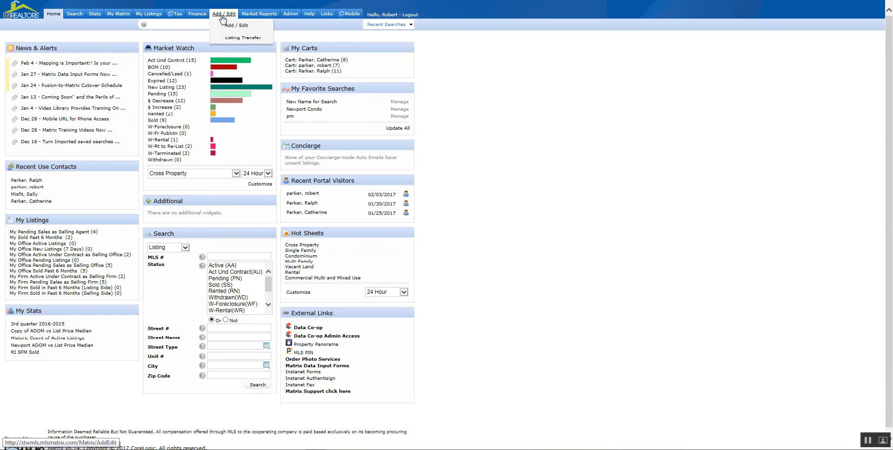
From the Add / Edit page, choose Add new under Listings to reach the listing form choices.
left_click(223, 14)
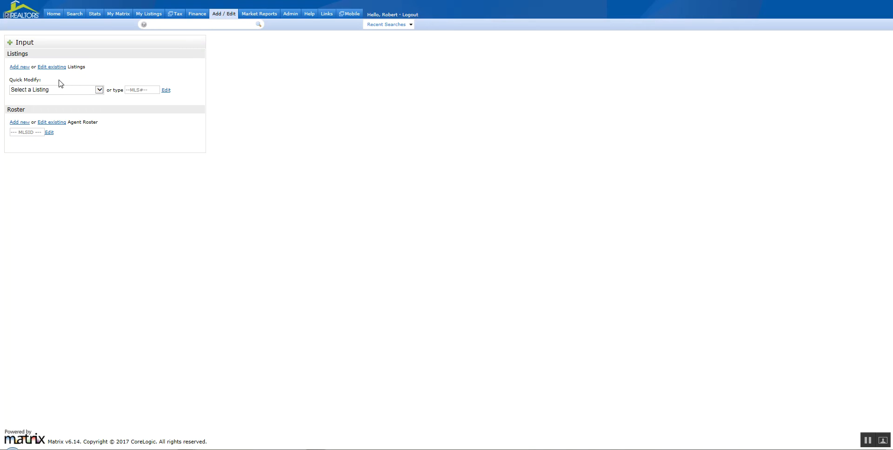
left_click(99, 90)
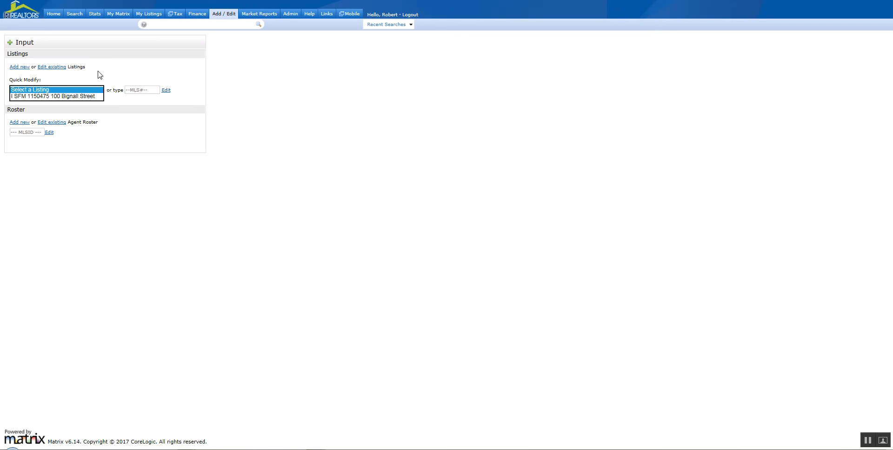
left_click(21, 70)
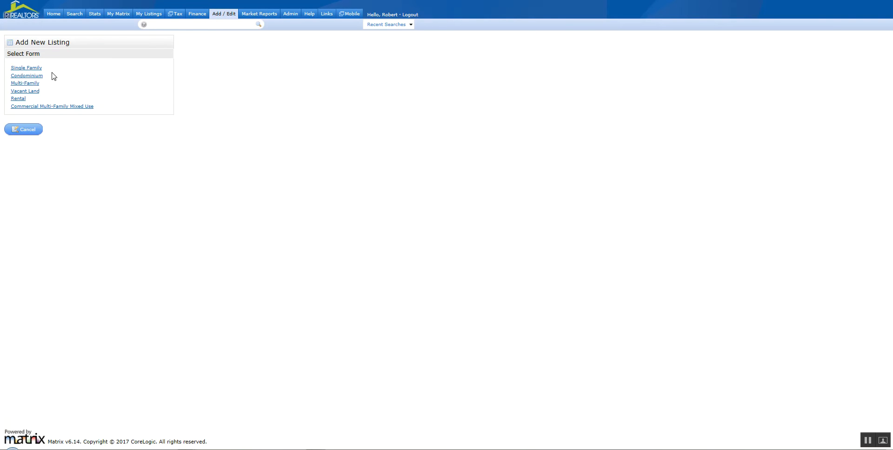
Choose the Single Family form and start with a blank listing.
left_click(33, 71)
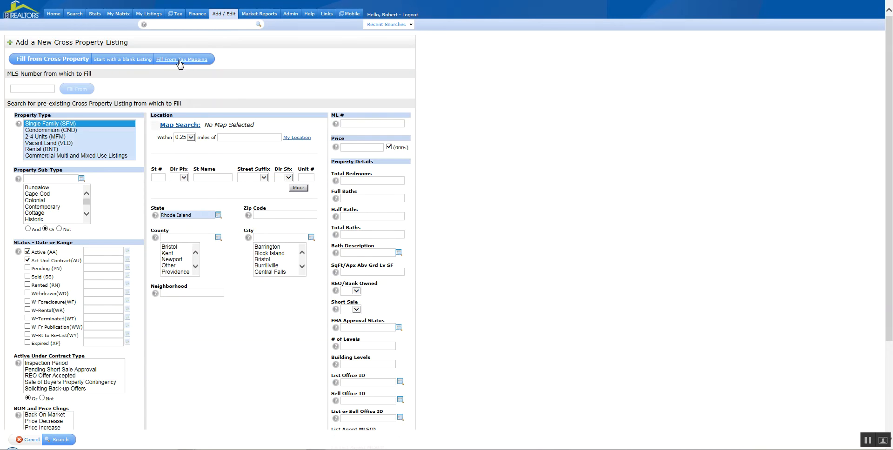
left_click(115, 60)
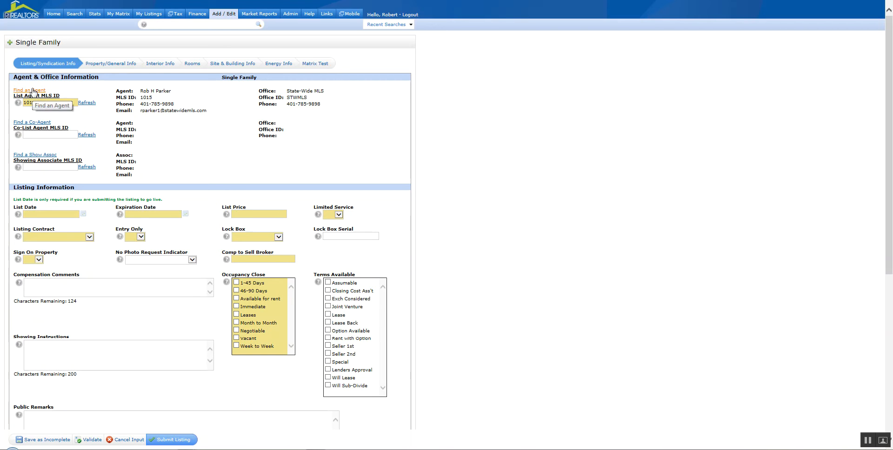
left_click(35, 91)
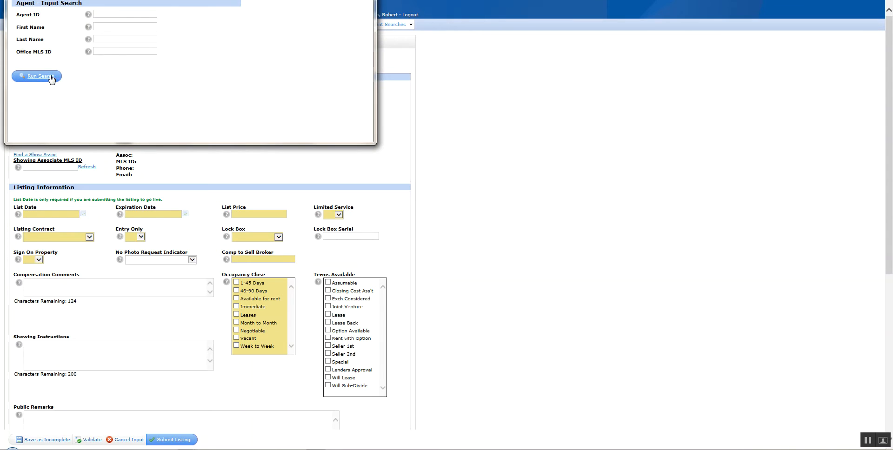
left_click(365, 0)
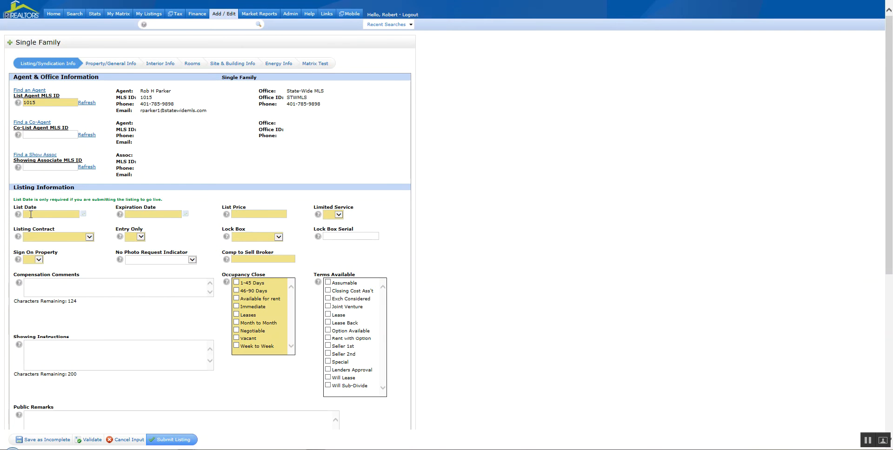
scroll(386, 274, "down", 6)
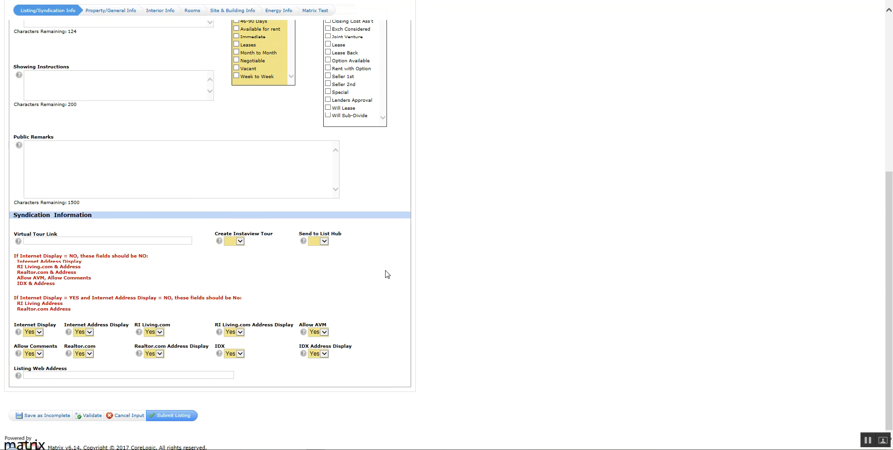
scroll(390, 274, "down", 1)
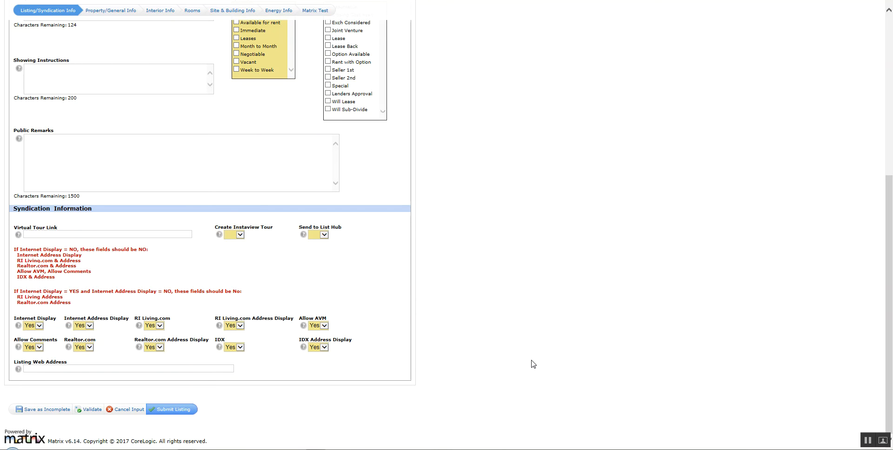
scroll(514, 360, "up", 1)
scroll(514, 360, "up", 5)
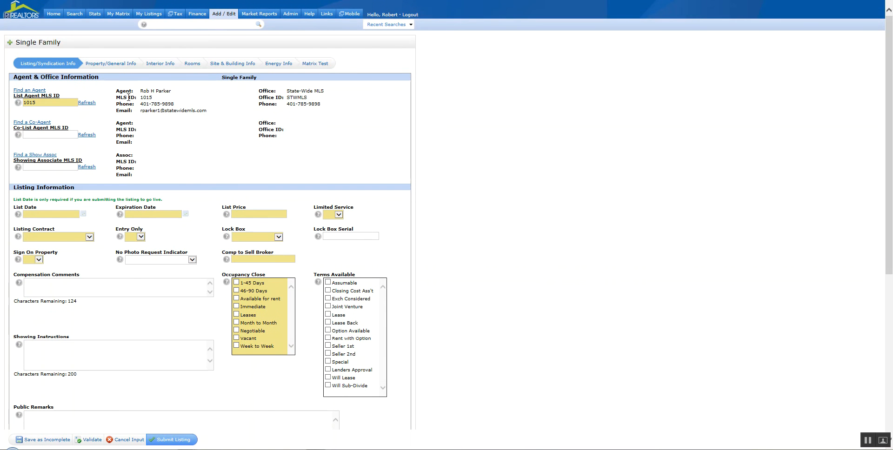
On Property/General Info, set the county to Kent and the city to Warwick.
left_click(110, 68)
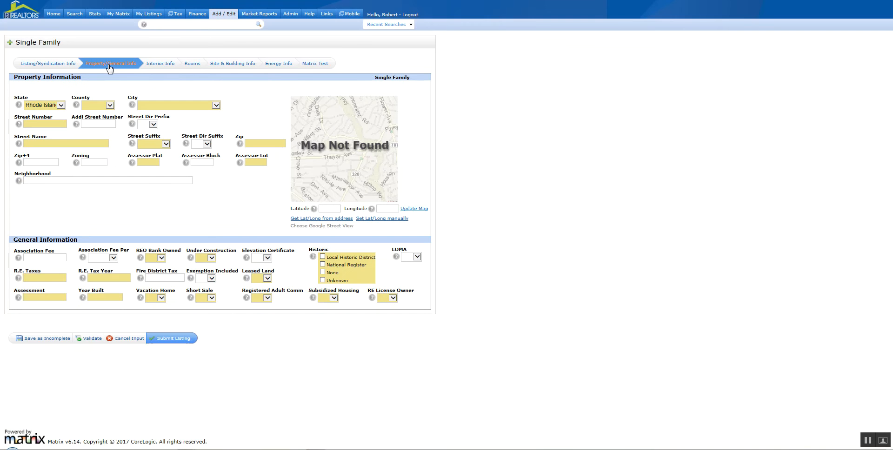
left_click(110, 106)
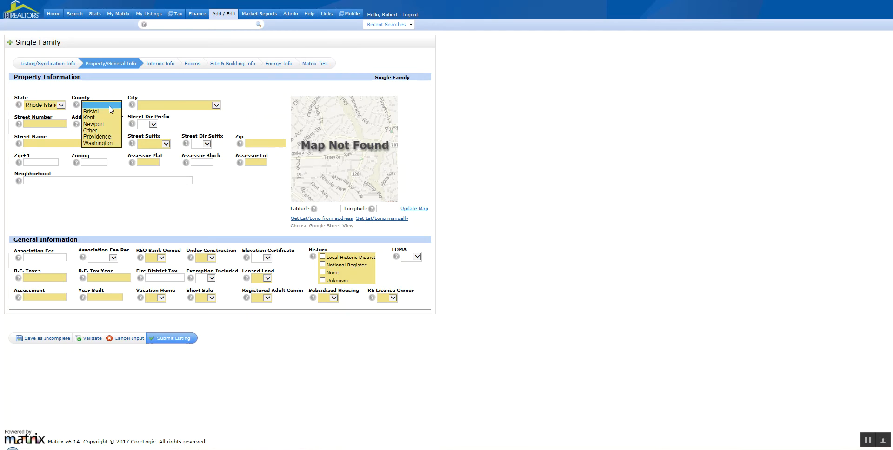
left_click(216, 105)
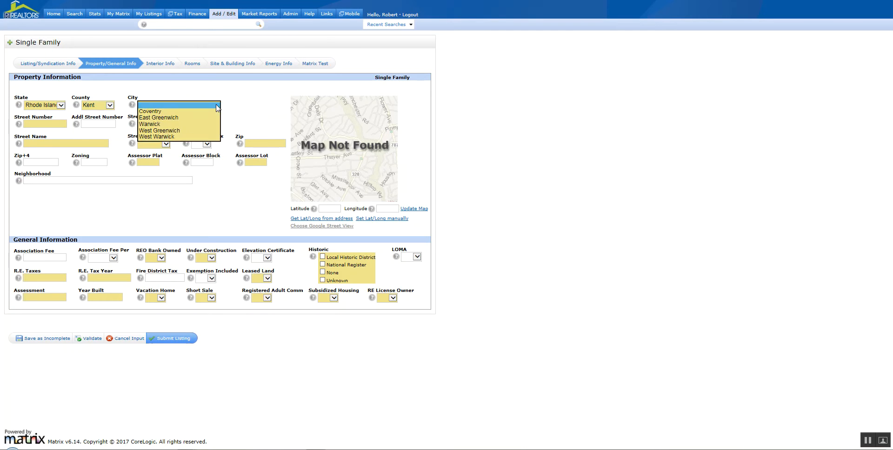
left_click(162, 125)
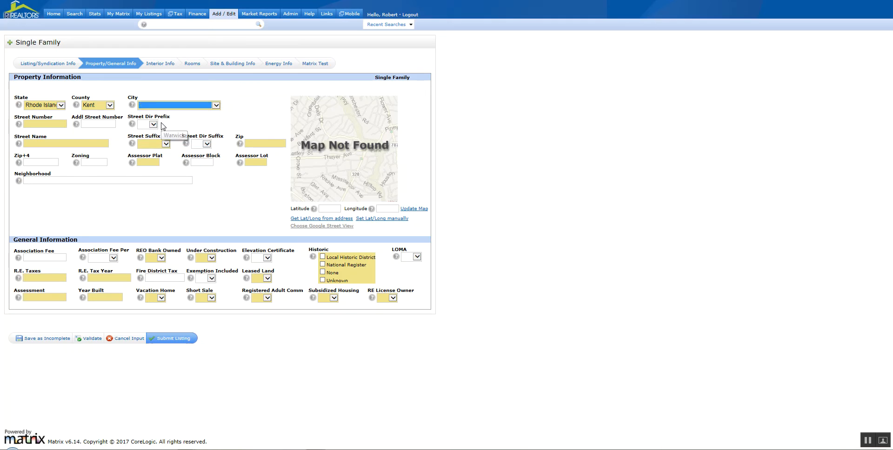
left_click(46, 123)
type("1234")
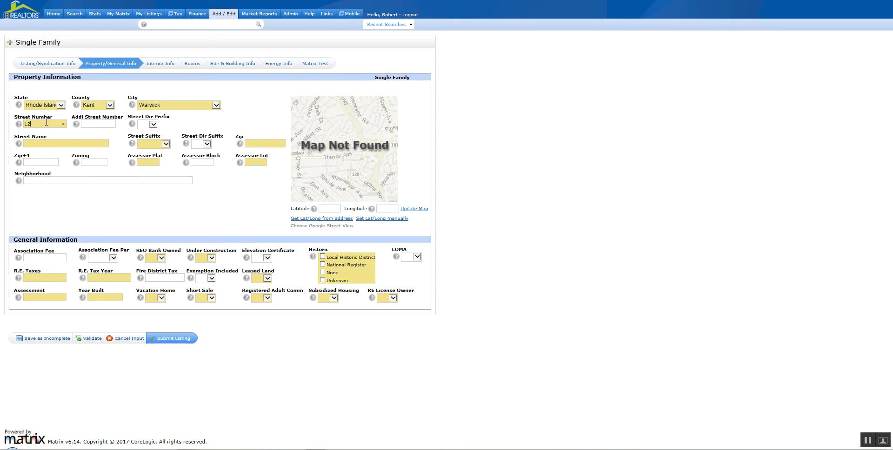
key("BackSpace")
key("BackSpace")
key("BackSpace")
key("BackSpace")
key("Tab")
key("Tab")
key("Tab")
key("Tab")
left_click(318, 219)
left_click(380, 219)
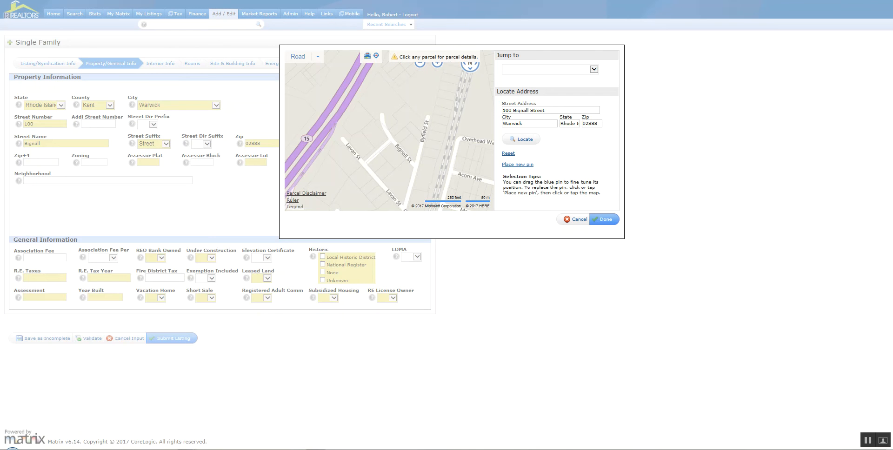
left_click(377, 137)
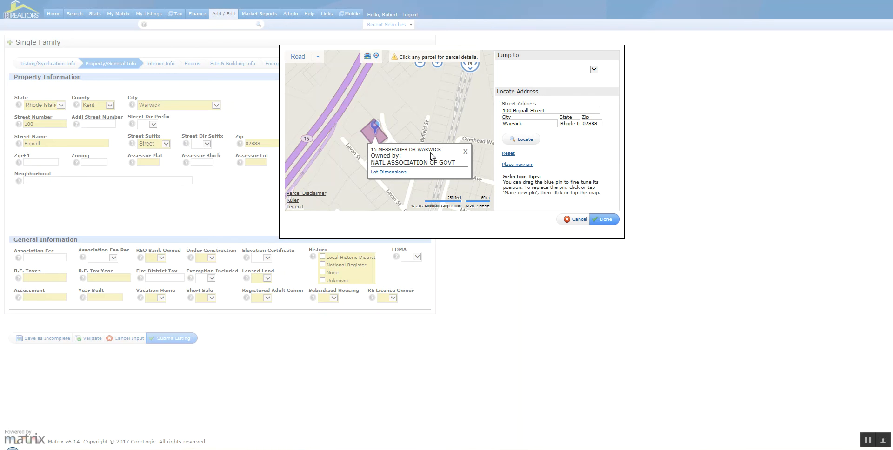
left_click(465, 153)
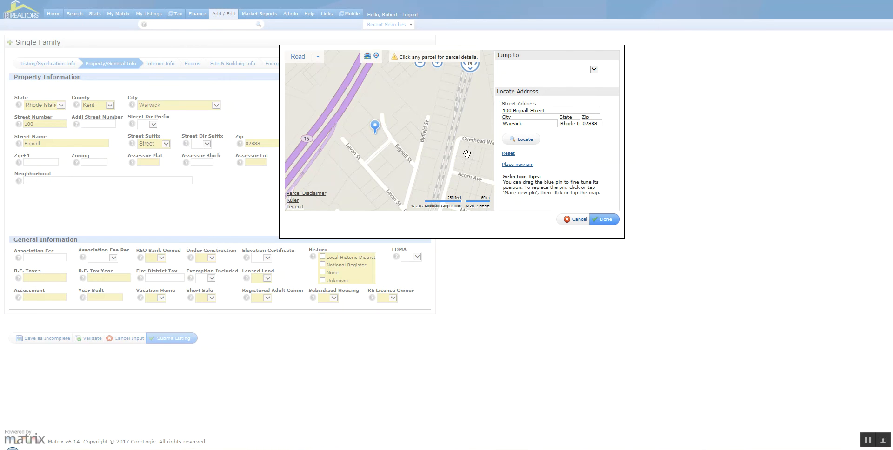
left_click(379, 101)
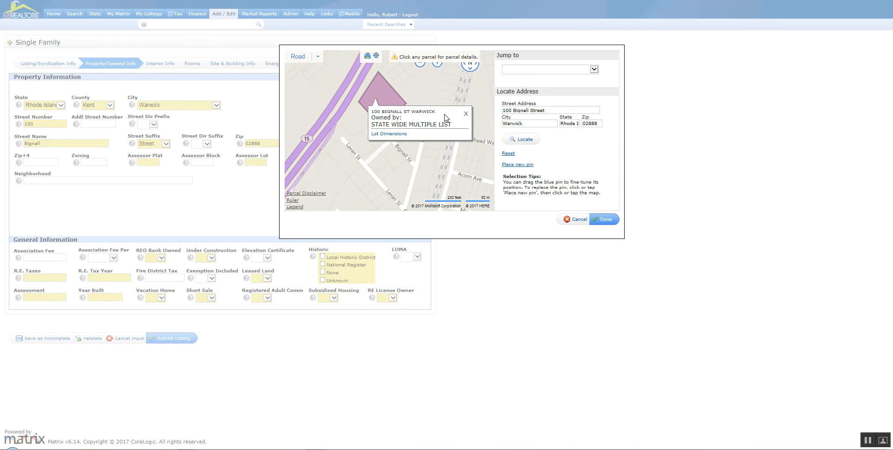
left_click(466, 115)
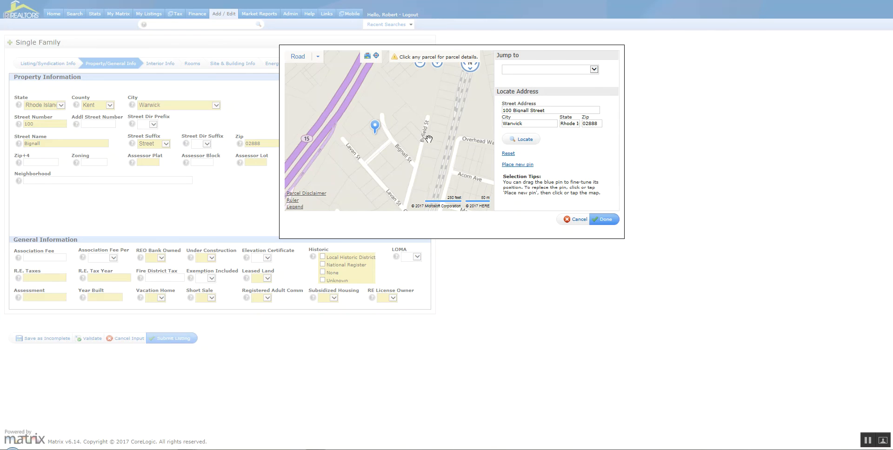
left_click(514, 166)
left_click(380, 98)
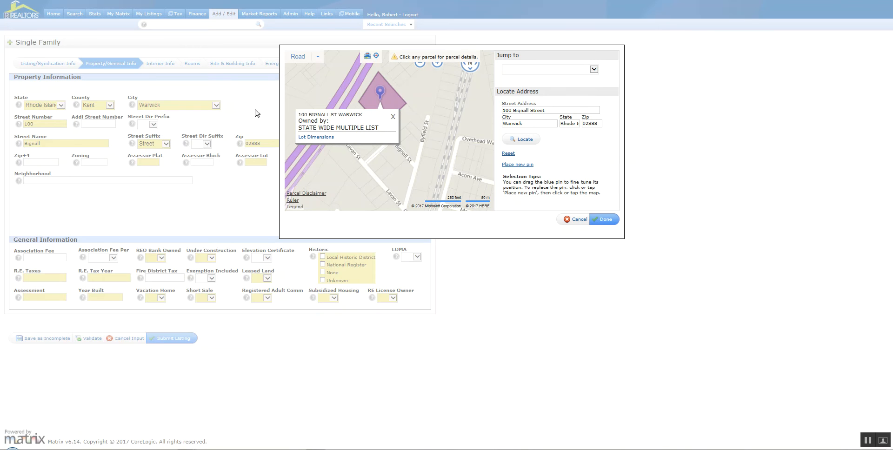
left_click(319, 141)
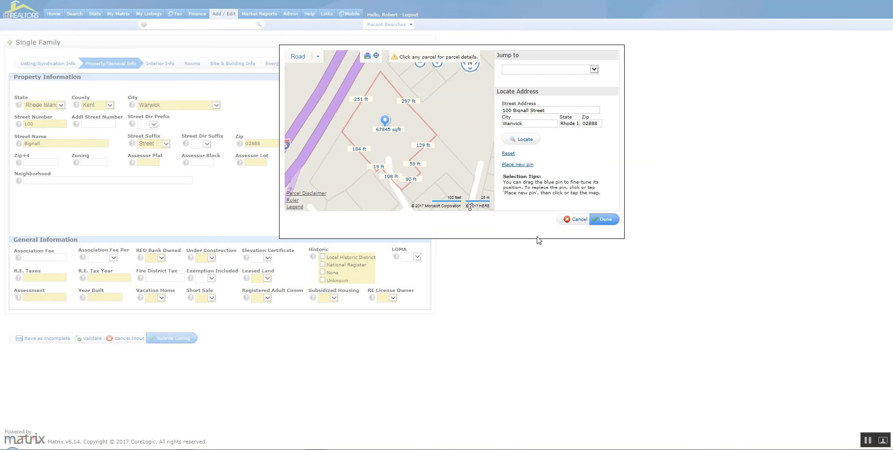
left_click(605, 220)
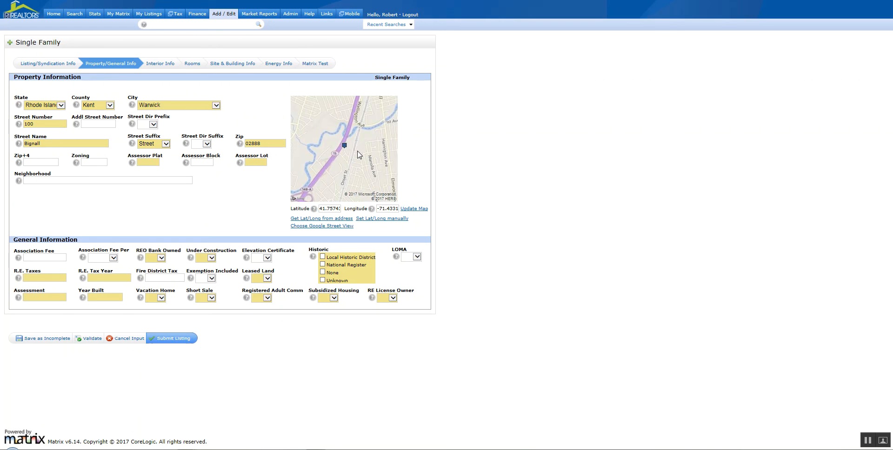
left_click(328, 226)
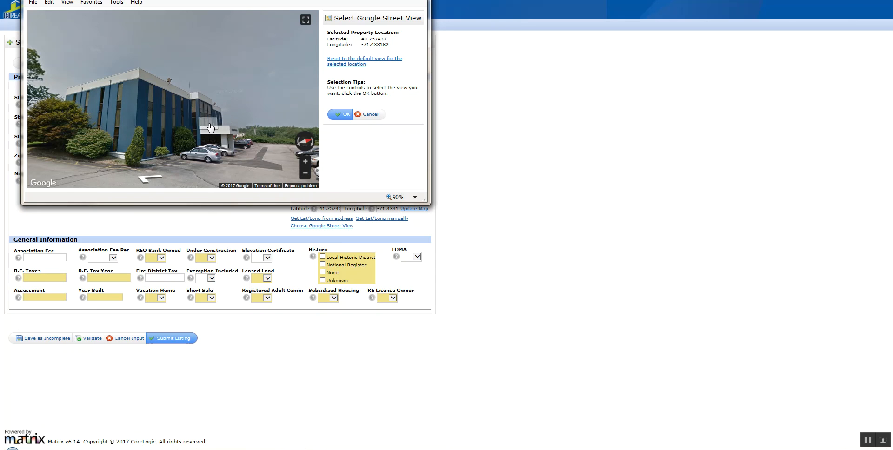
Step the Street View toward the building, confirm it, and go to Interior Info.
left_click(211, 128)
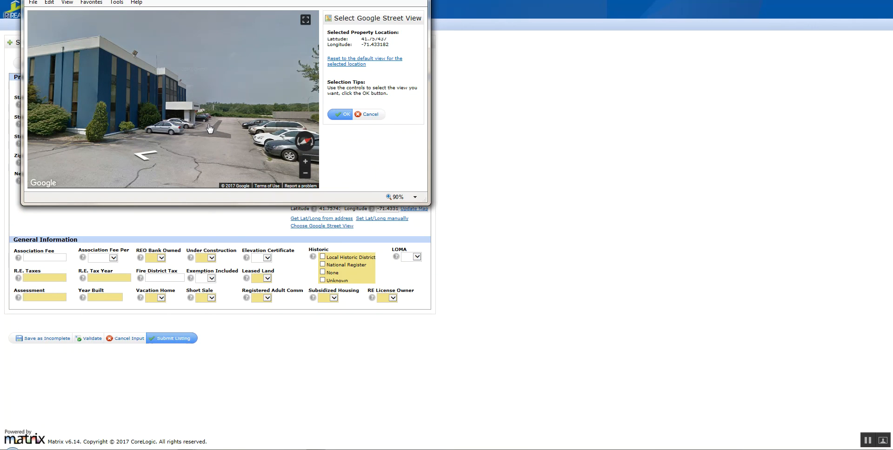
left_click(342, 115)
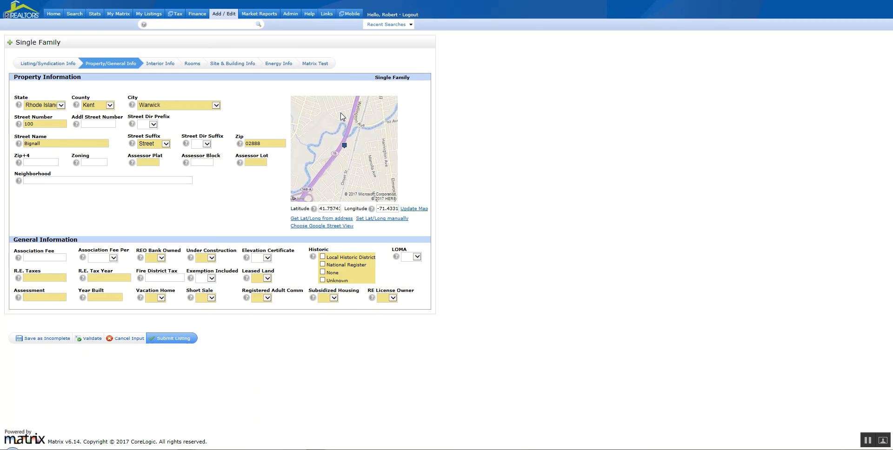
left_click(159, 67)
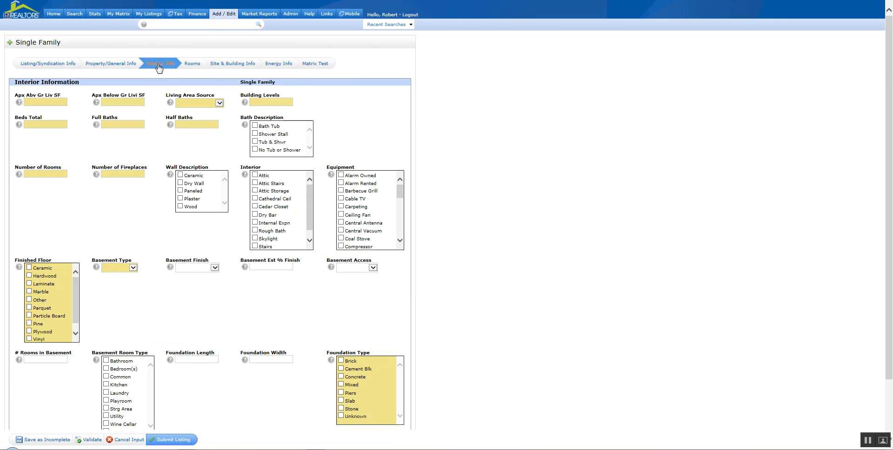
In Rooms, set the first room row to Family Room on the First Level.
left_click(193, 67)
left_click(237, 67)
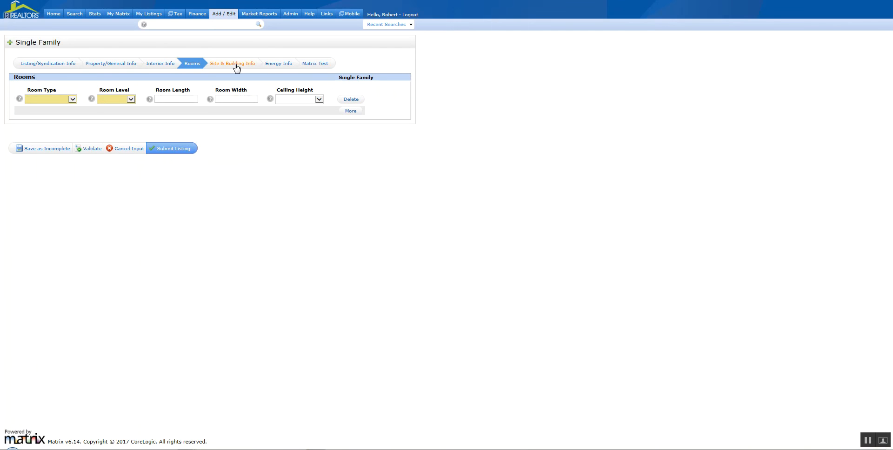
left_click(193, 67)
left_click(73, 100)
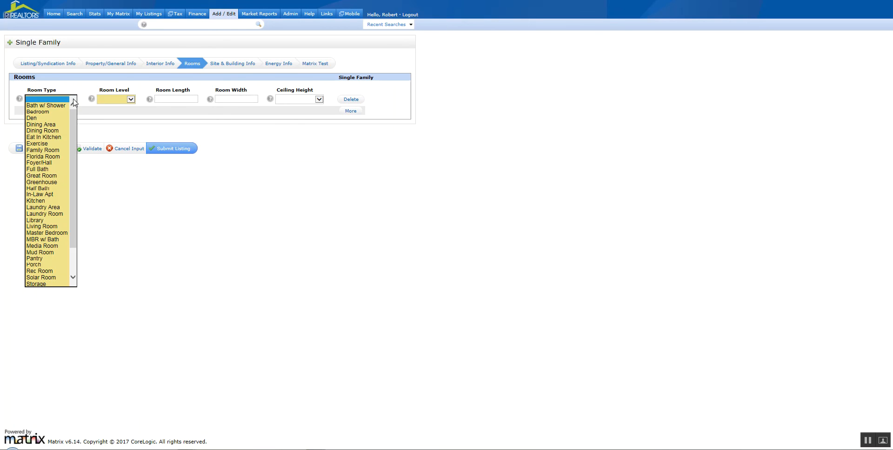
left_click(54, 138)
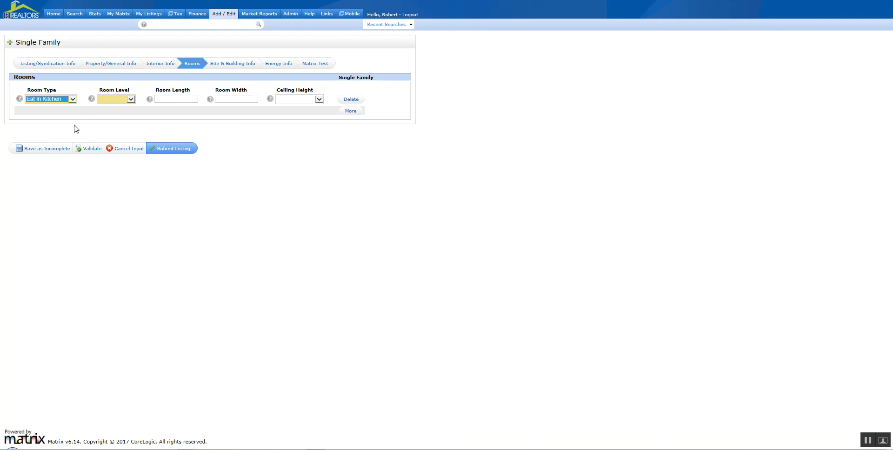
left_click(132, 100)
left_click(114, 106)
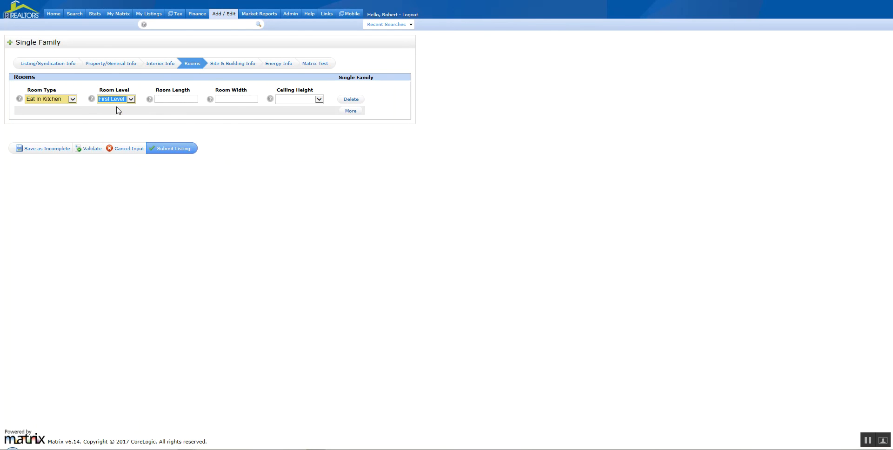
left_click(73, 100)
left_click(57, 113)
Add a second room row as a Florida Room on the First Level.
left_click(351, 113)
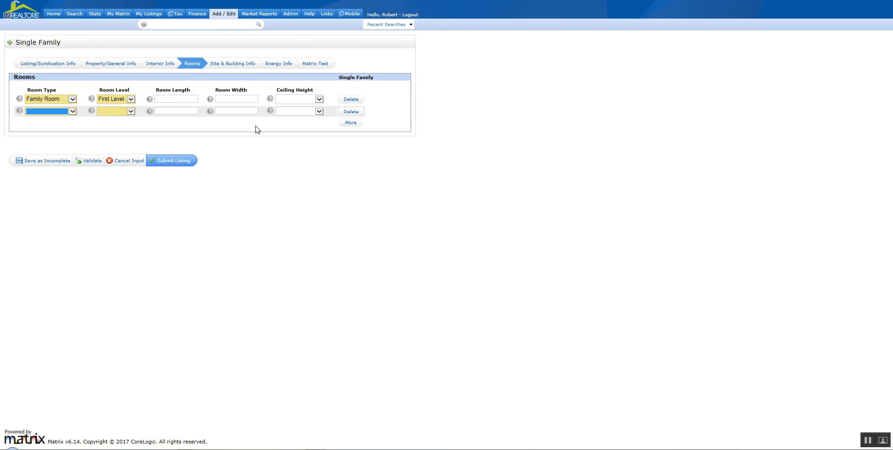
left_click(72, 113)
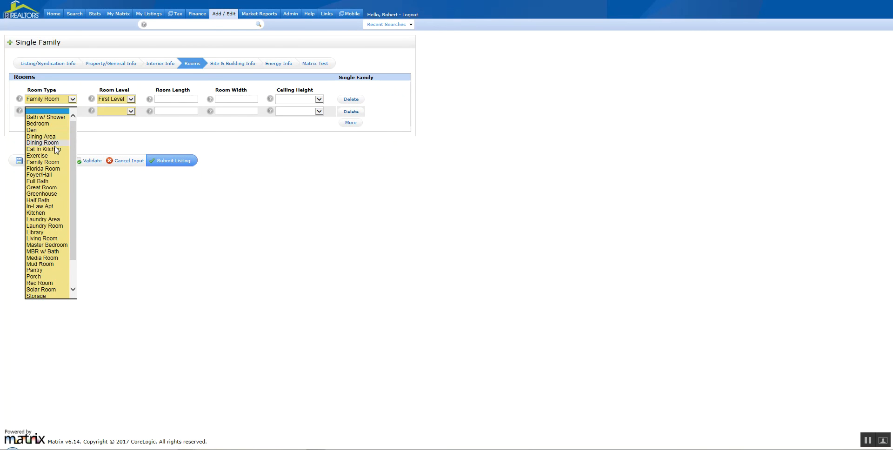
left_click(58, 169)
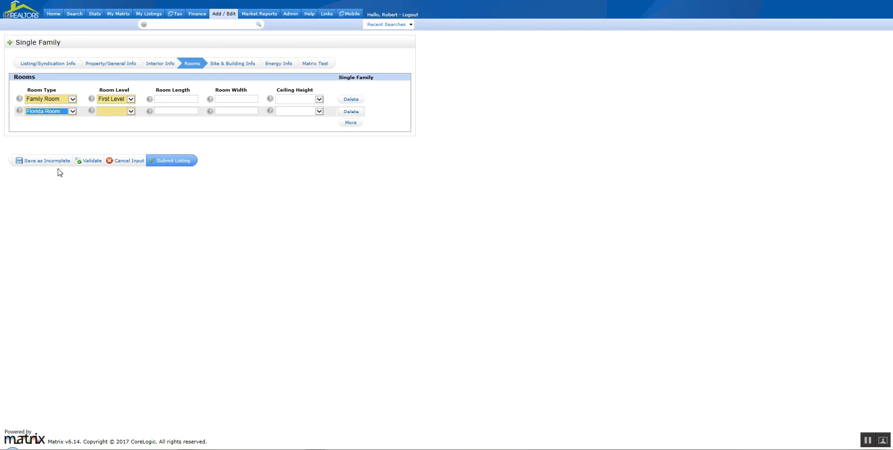
left_click(131, 111)
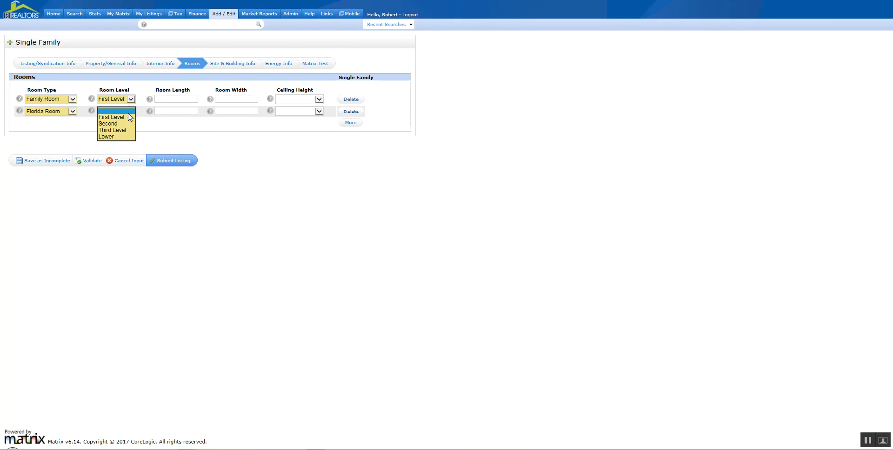
left_click(119, 118)
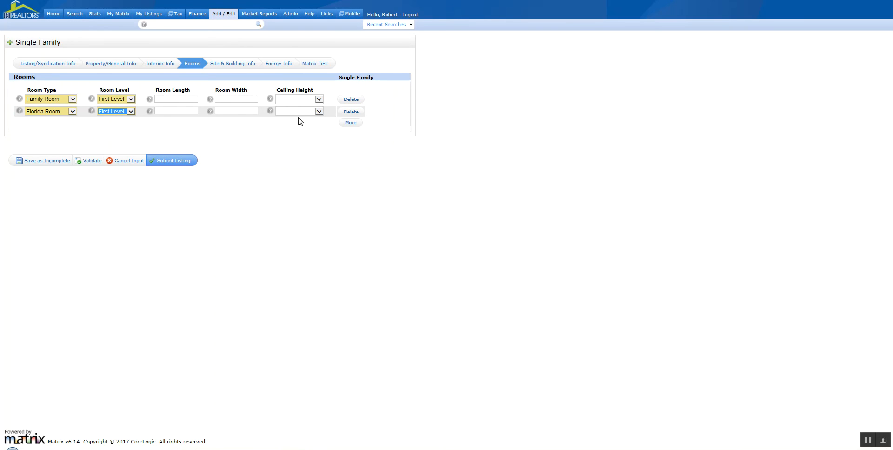
Add a third row as a Full Bath on the Second level, then delete it.
left_click(354, 125)
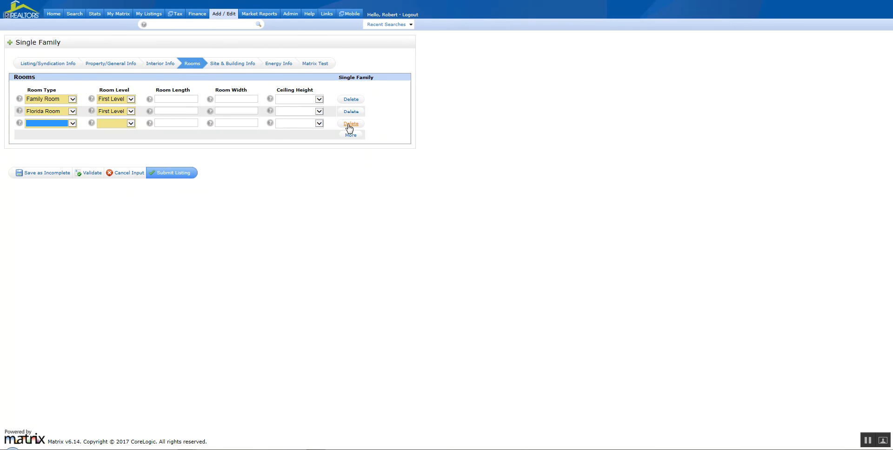
left_click(73, 123)
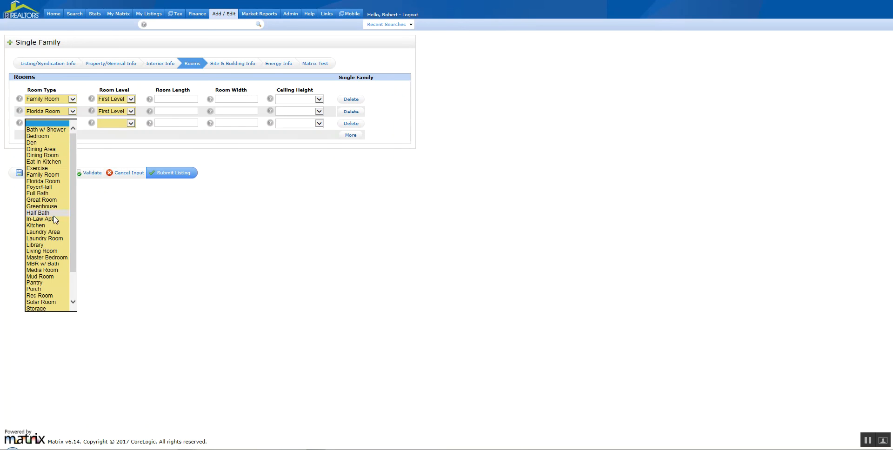
left_click(45, 194)
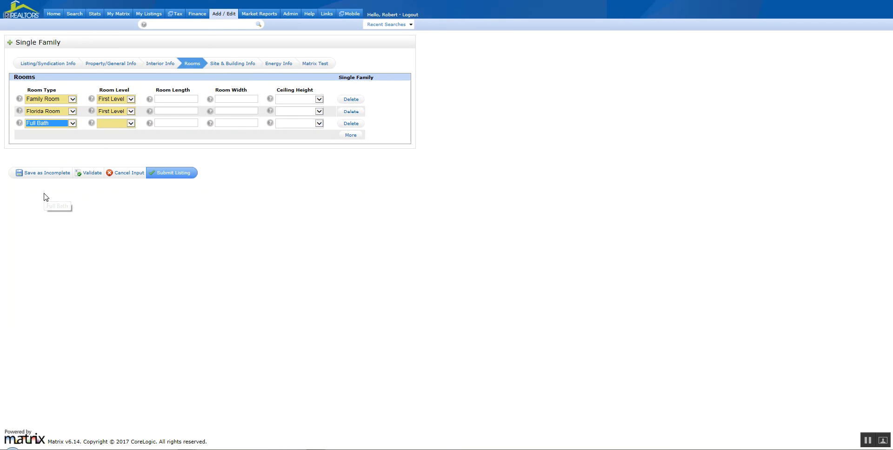
left_click(130, 123)
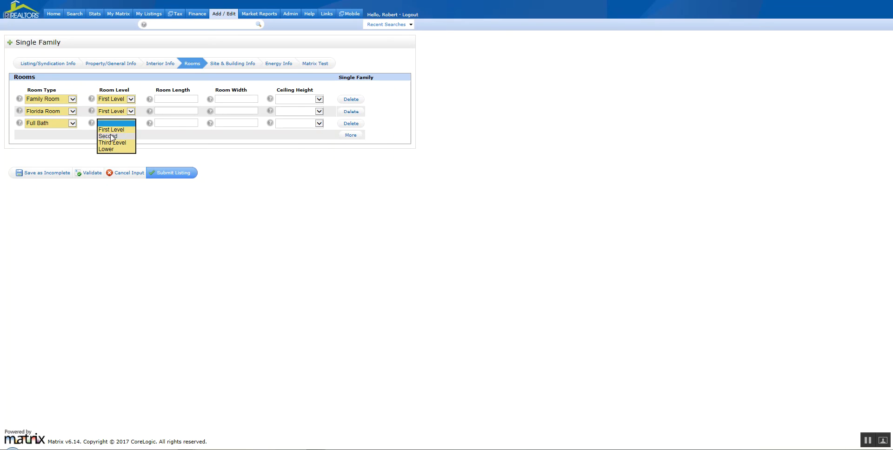
left_click(111, 139)
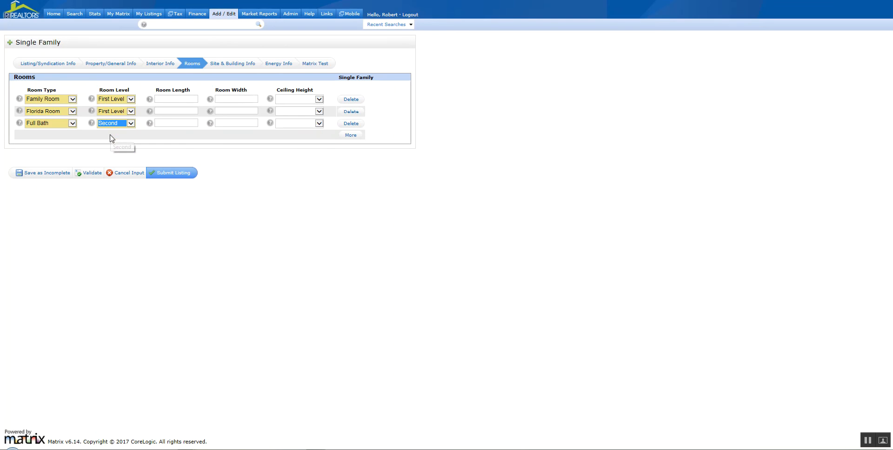
left_click(351, 123)
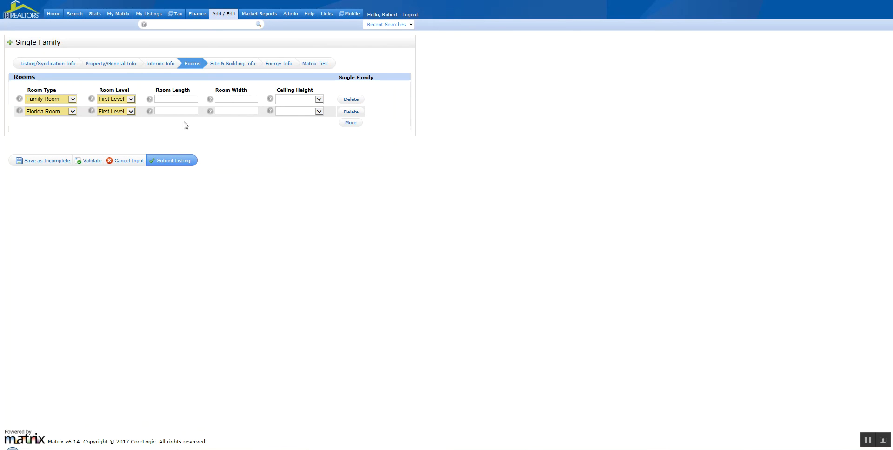
Move through Site & Building Info to Energy Info and scroll to the form's bottom.
left_click(223, 65)
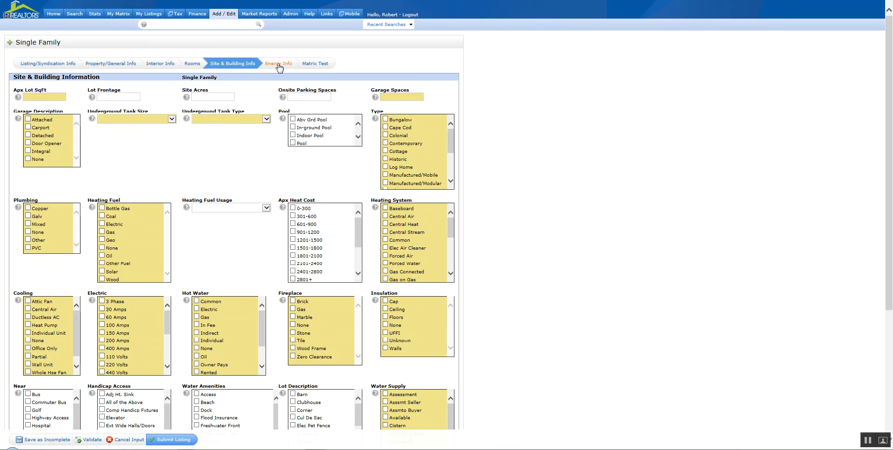
left_click(279, 65)
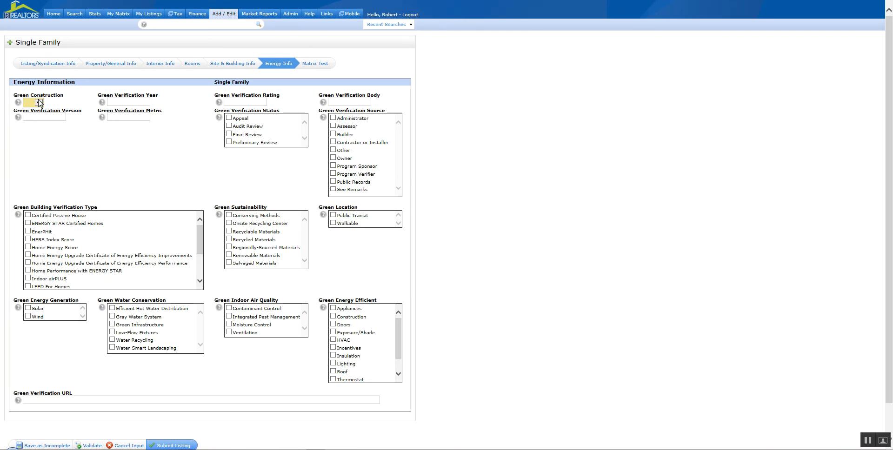
scroll(501, 176, "down", 1)
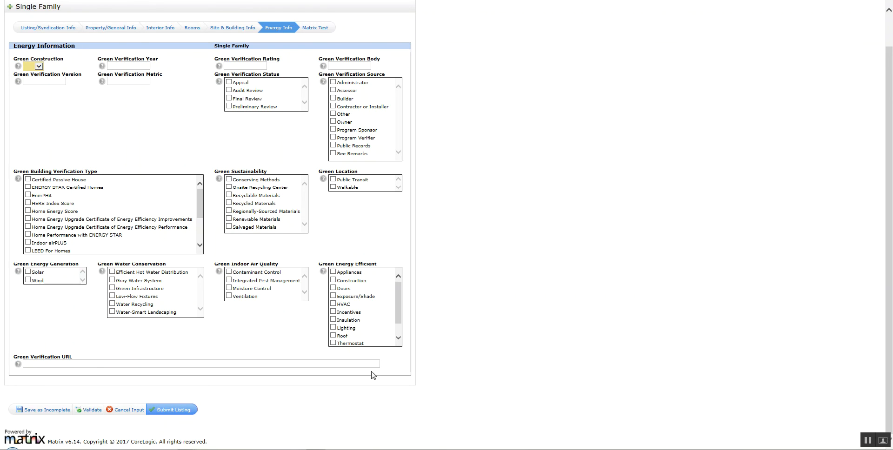
Save the Single Family listing as Incomplete.
left_click(45, 411)
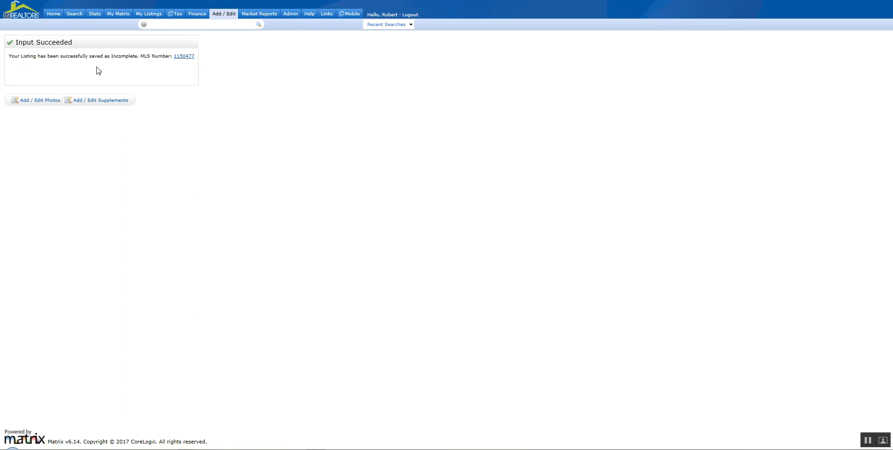
left_click(226, 15)
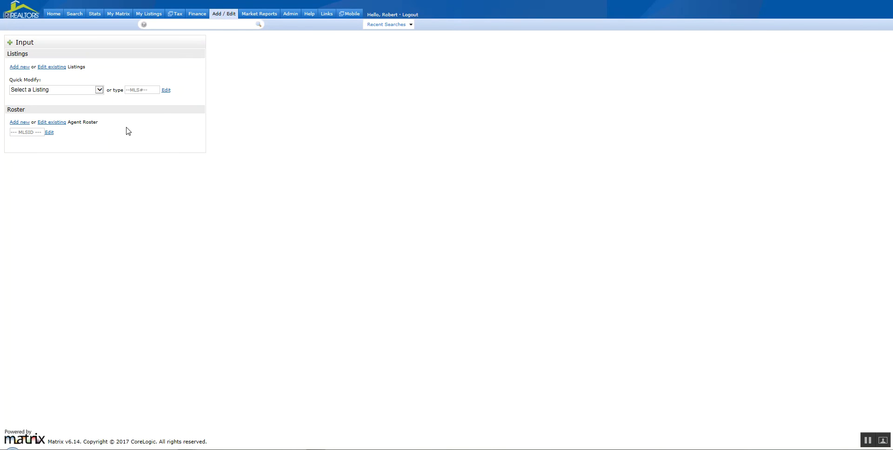
left_click(100, 89)
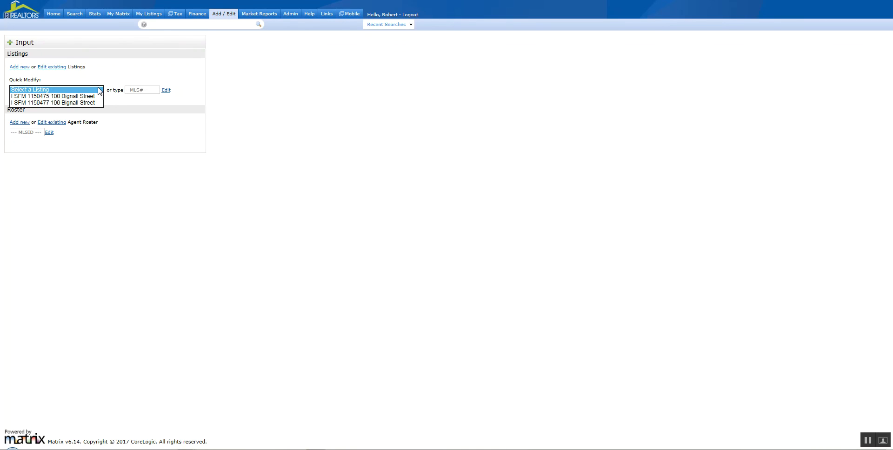
left_click(74, 102)
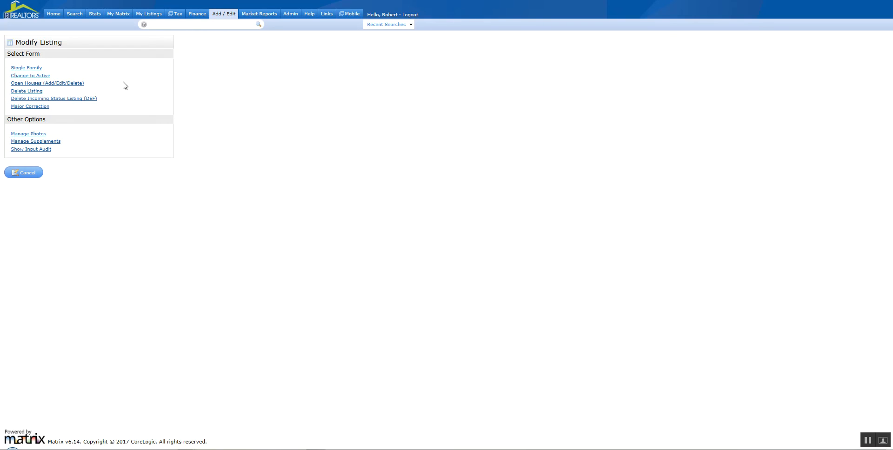
left_click(29, 69)
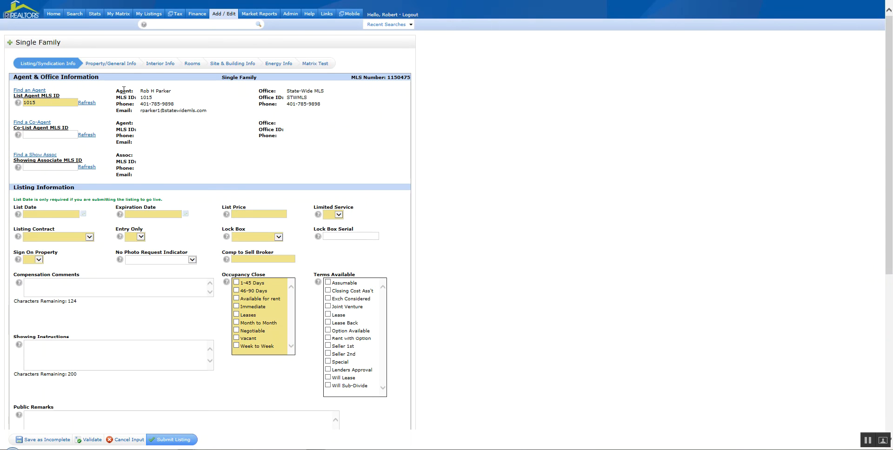
scroll(200, 111, "down", 6)
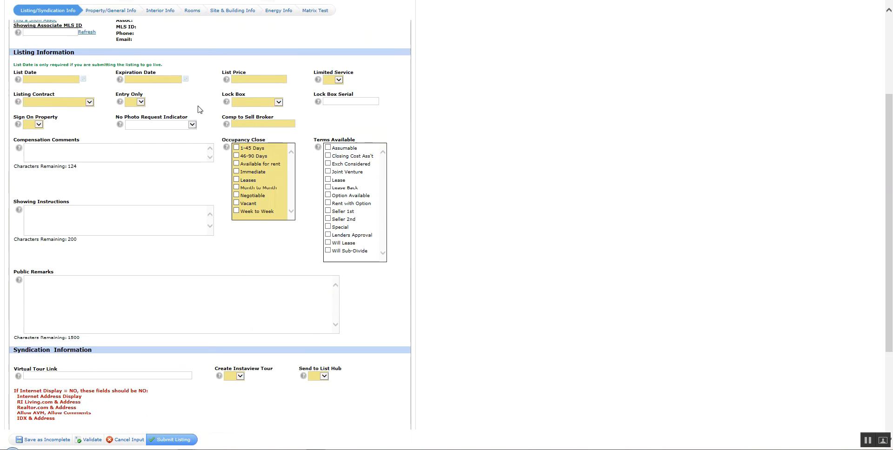